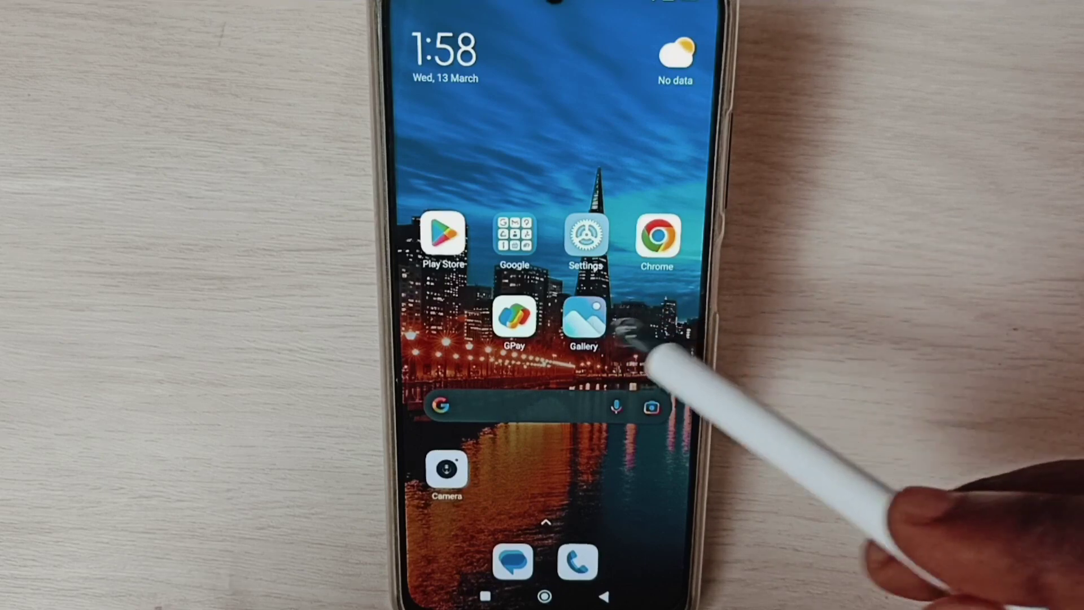
Launch Settings and go to the Reset Wi-Fi, mobile networks, and Bluetooth entry under Connection & sharing.
{"action": "mouse_move", "coordinate": [654, 363]}
{"action": "left_mouse_down"}
{"action": "mouse_move", "coordinate": [527, 391]}
{"action": "mouse_move", "coordinate": [689, 338]}
{"action": "left_mouse_up"}
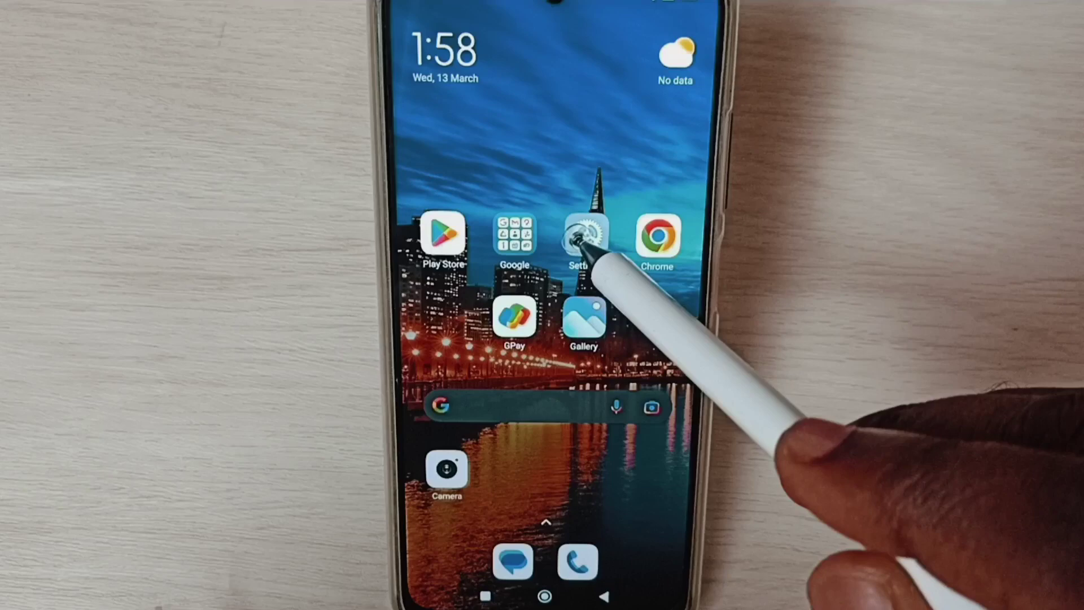
{"action": "left_click", "coordinate": [585, 237]}
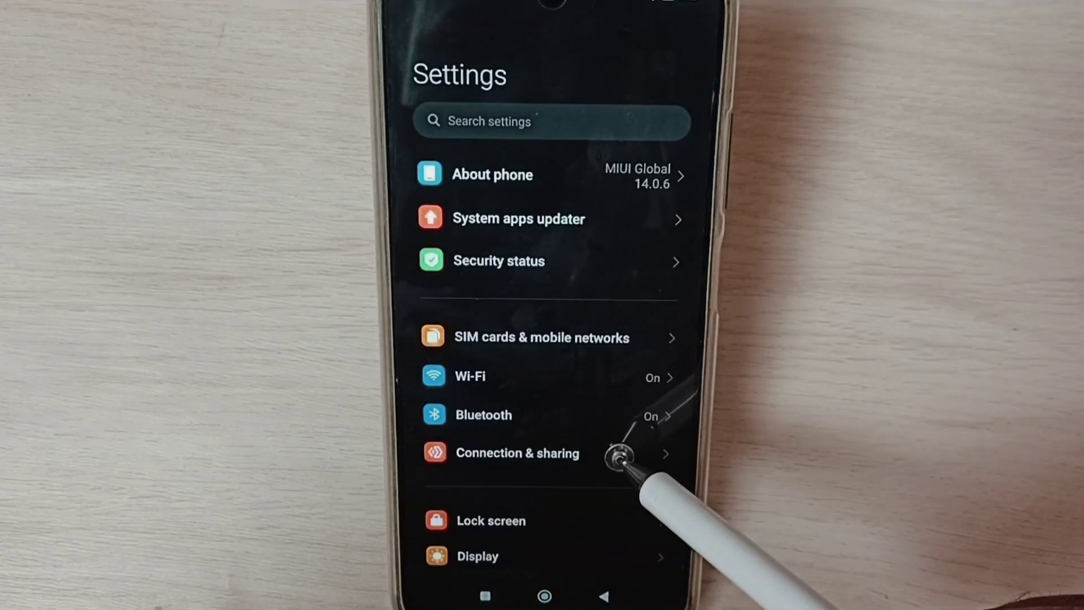
{"action": "left_click", "coordinate": [619, 458]}
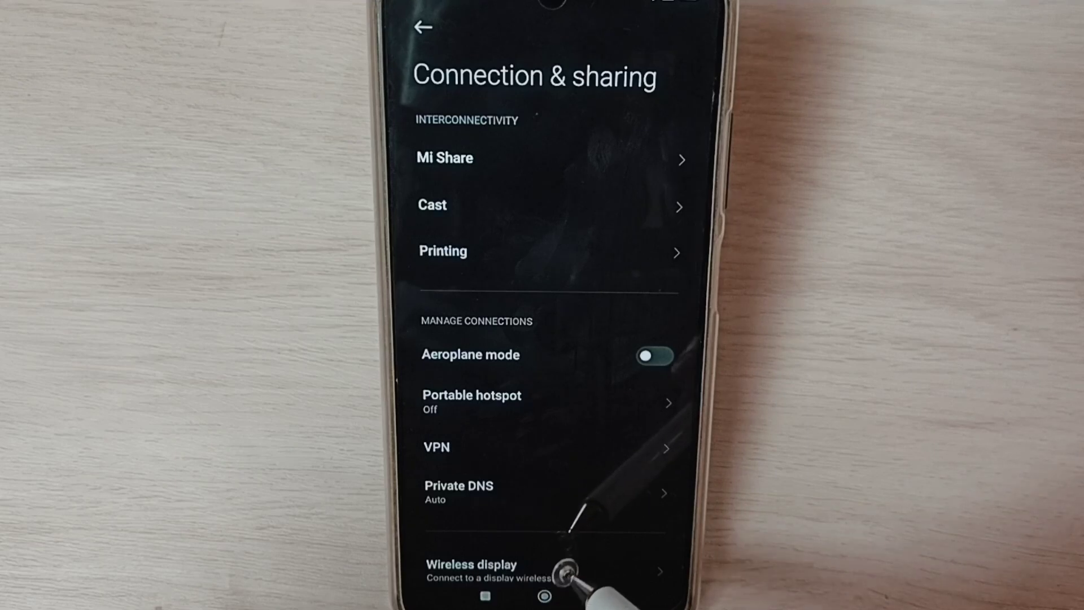
{"action": "scroll", "coordinate": [600, 444], "scroll_direction": "down", "scroll_amount": 5}
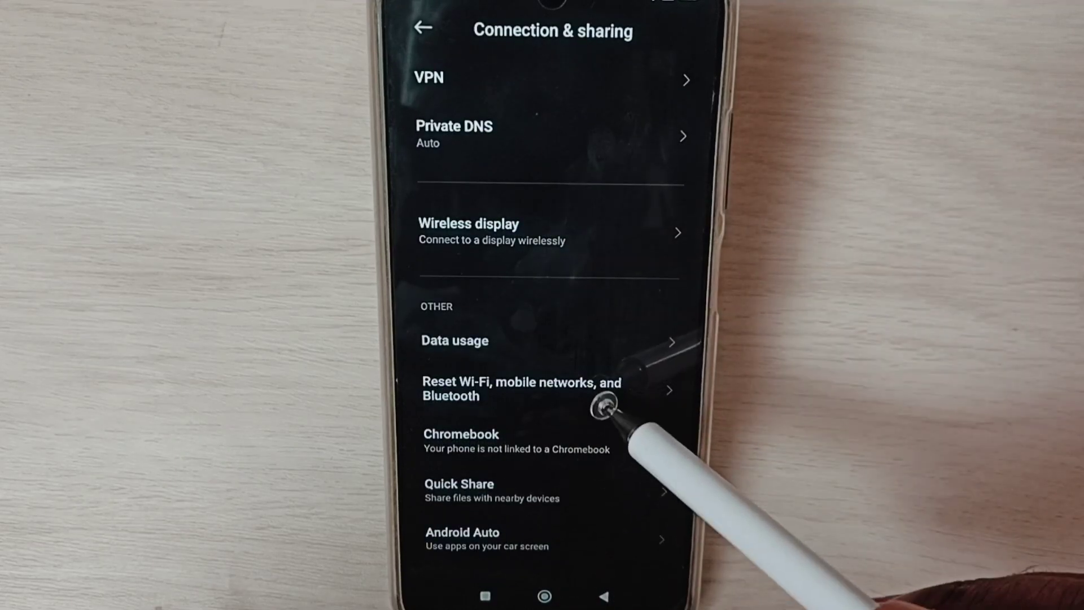
{"action": "left_click", "coordinate": [617, 395]}
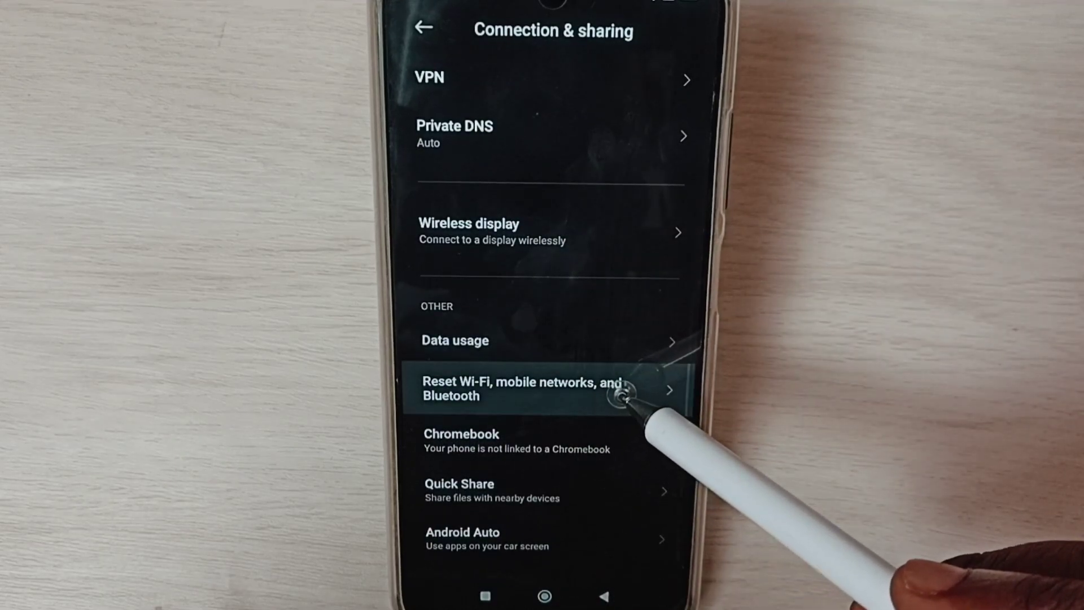
Reset Wi-Fi, mobile networks and Bluetooth settings, confirming OK in the Want to reset? dialog.
{"action": "left_click", "coordinate": [642, 391]}
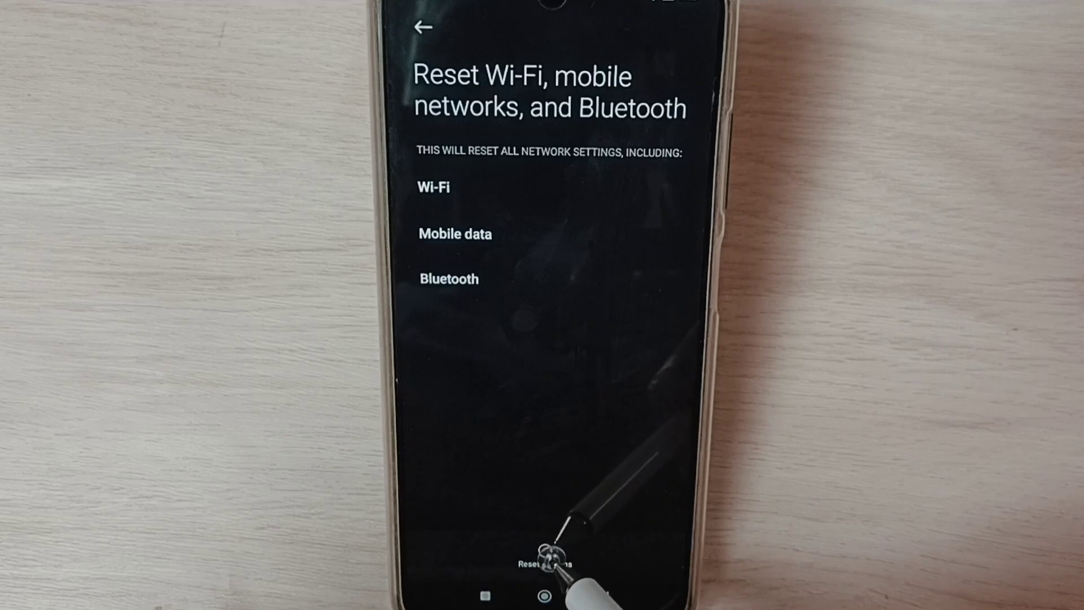
{"action": "left_click", "coordinate": [549, 561]}
{"action": "left_click", "coordinate": [628, 551]}
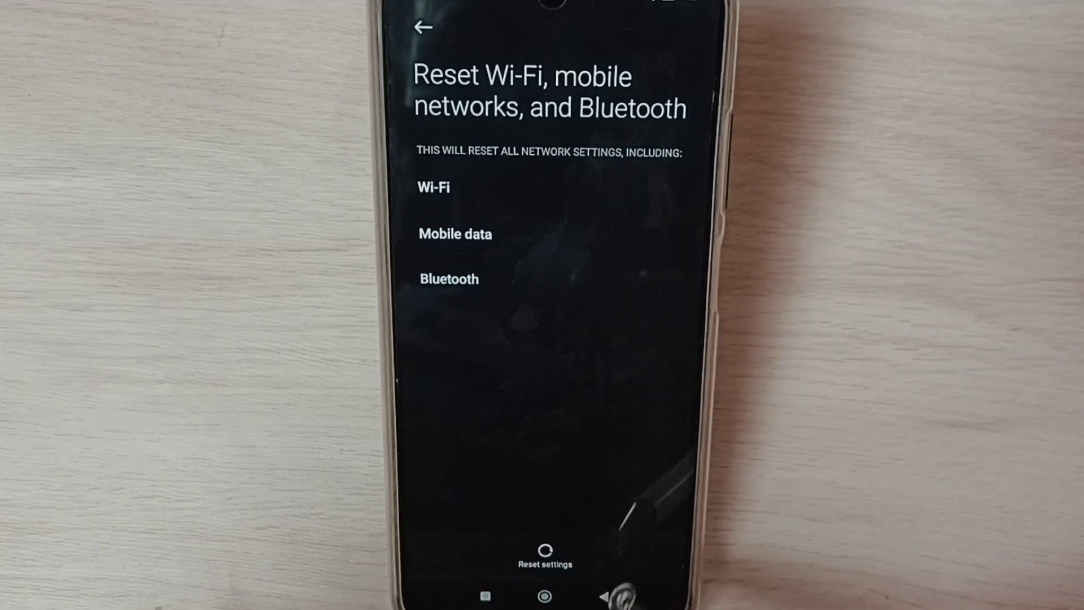
Go back to the main Settings list and open the Wi-Fi page.
{"action": "left_click", "coordinate": [603, 596]}
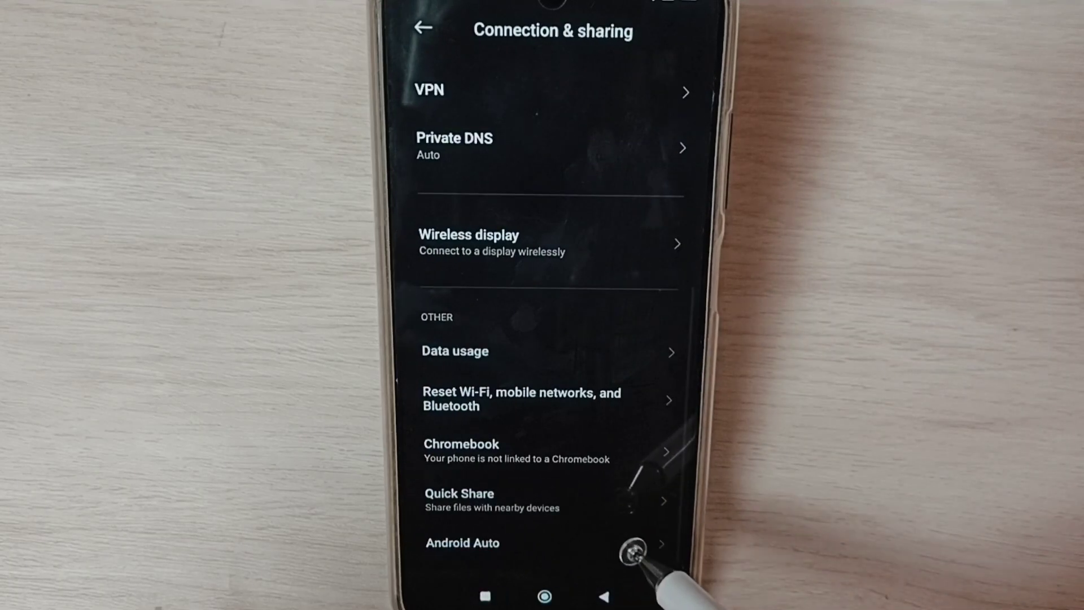
{"action": "left_click", "coordinate": [603, 596]}
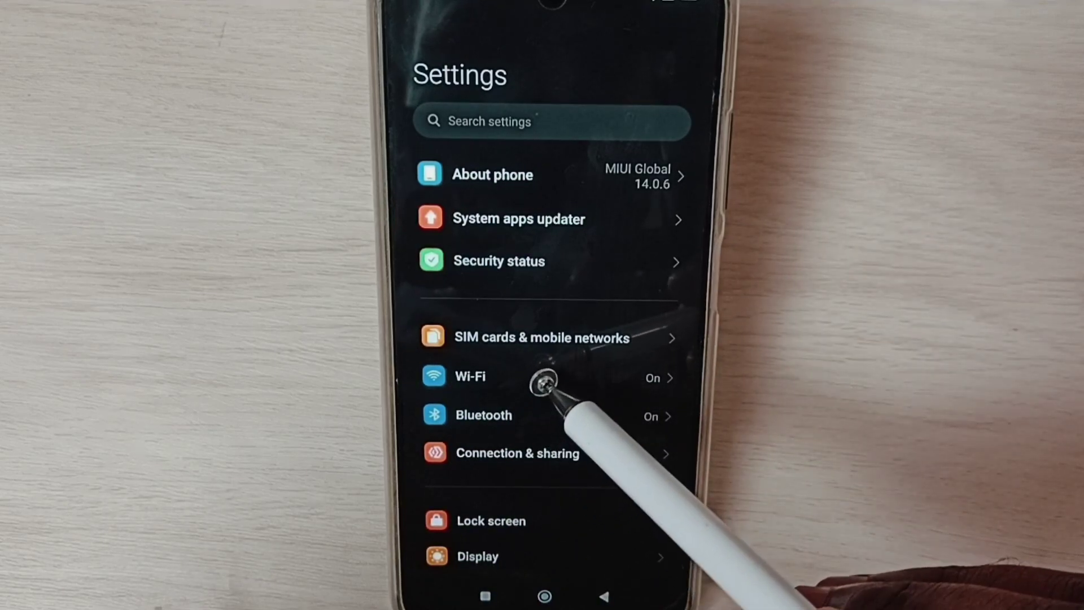
{"action": "left_click", "coordinate": [547, 380]}
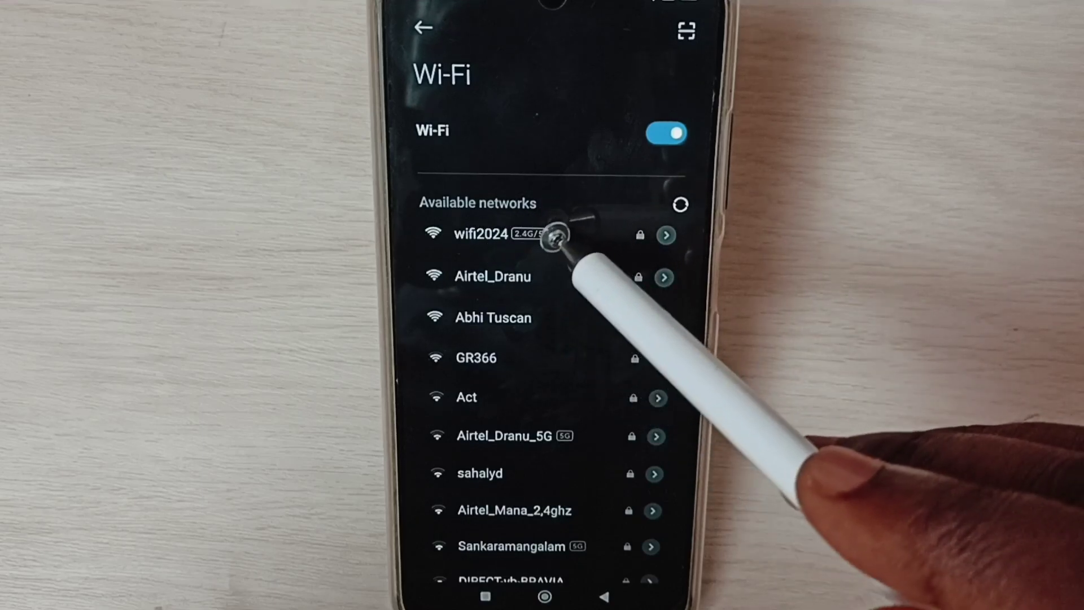
Select wifi2024 and connect to it with its password.
{"action": "left_click", "coordinate": [553, 244]}
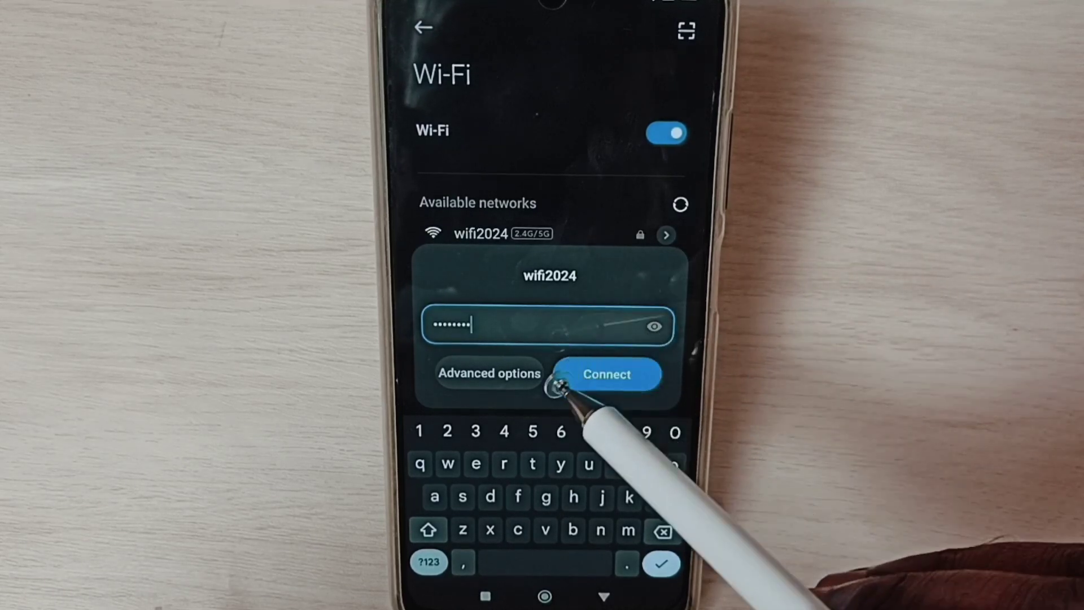
{"action": "left_click", "coordinate": [632, 374]}
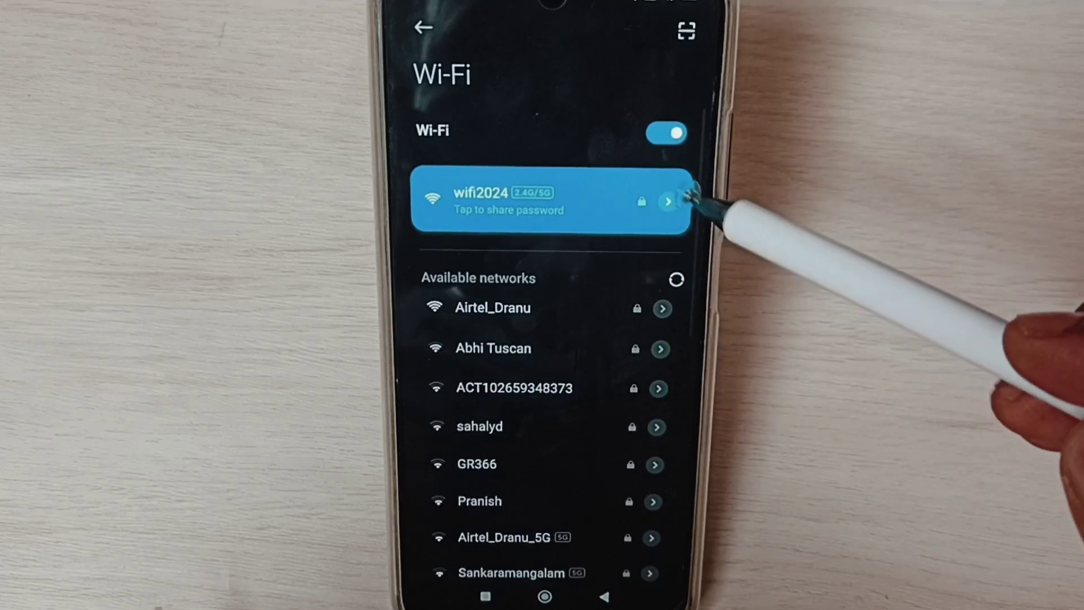
Open the details page of the connected wifi2024 network.
{"action": "left_click", "coordinate": [674, 202]}
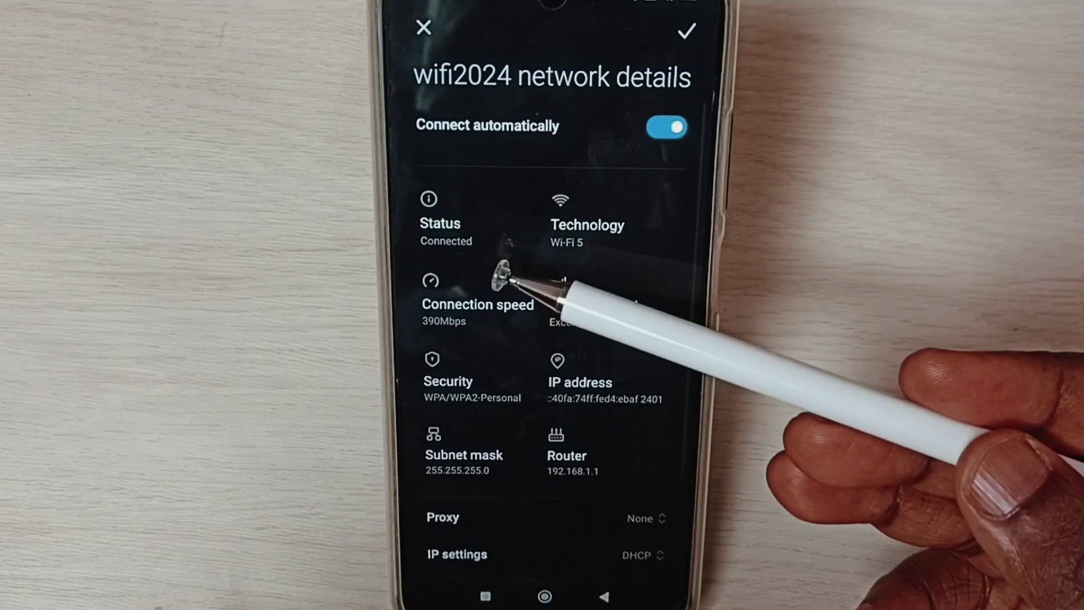